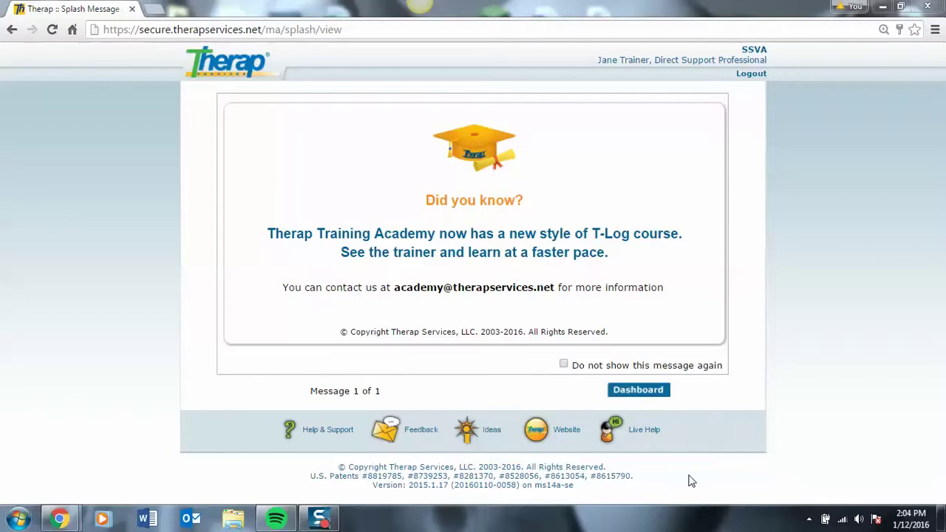
Step: Continue past the splash message to the dashboard and review the list of overdue training classes
{"action": "left_click", "coordinate": [660, 393]}
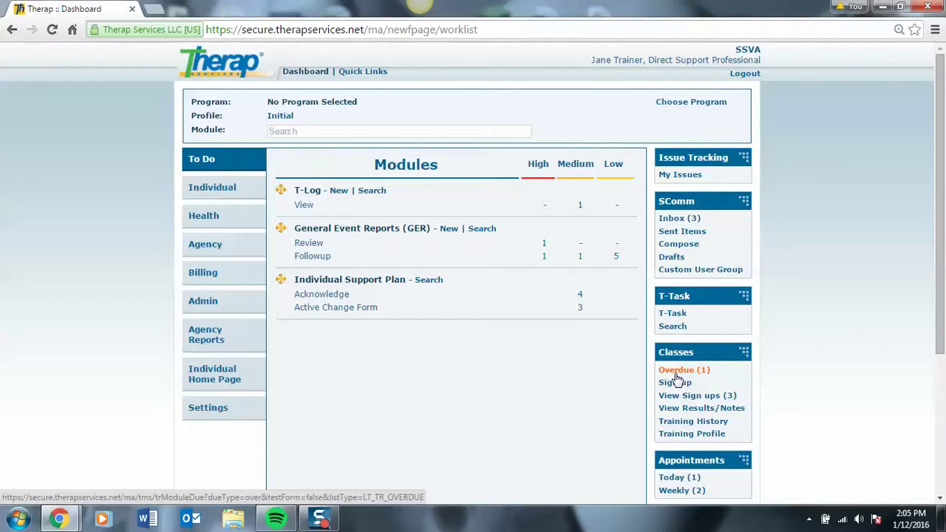
{"action": "left_click", "coordinate": [675, 374]}
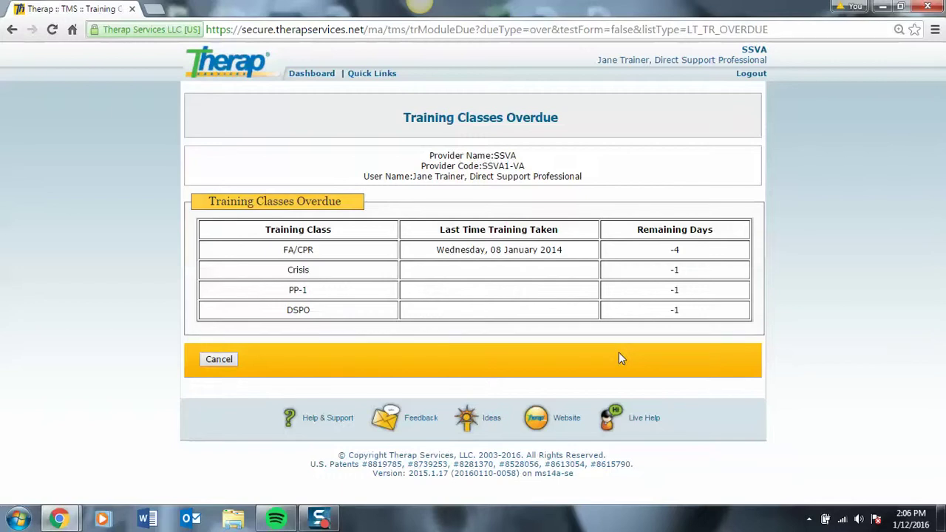
{"action": "left_click", "coordinate": [307, 73]}
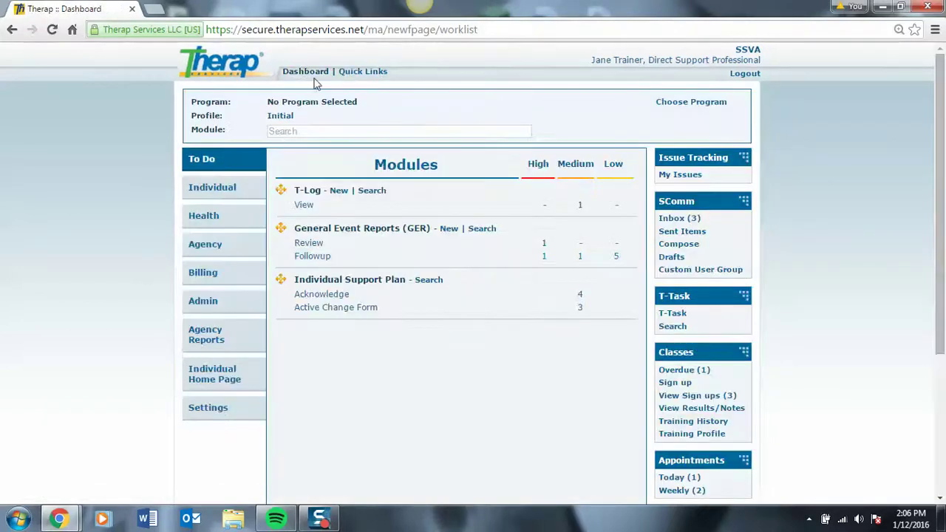
Step: View the signed-up training sessions and check the details of the DSPO class sign-up
{"action": "left_click", "coordinate": [715, 400]}
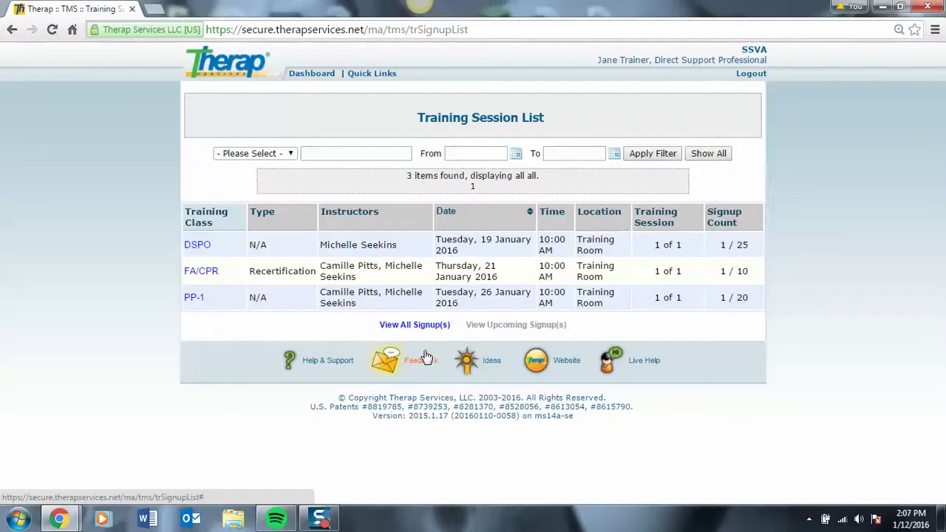
{"action": "left_click", "coordinate": [203, 252]}
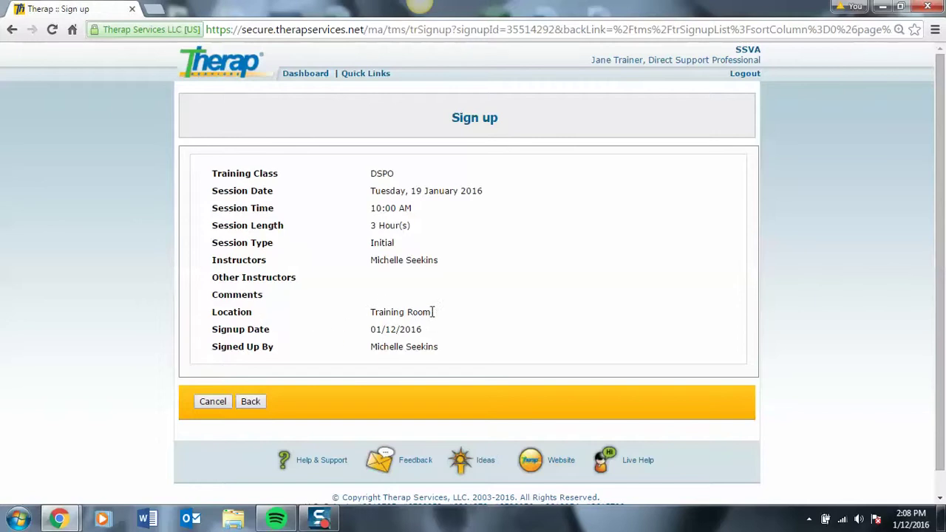
{"action": "left_click", "coordinate": [257, 404]}
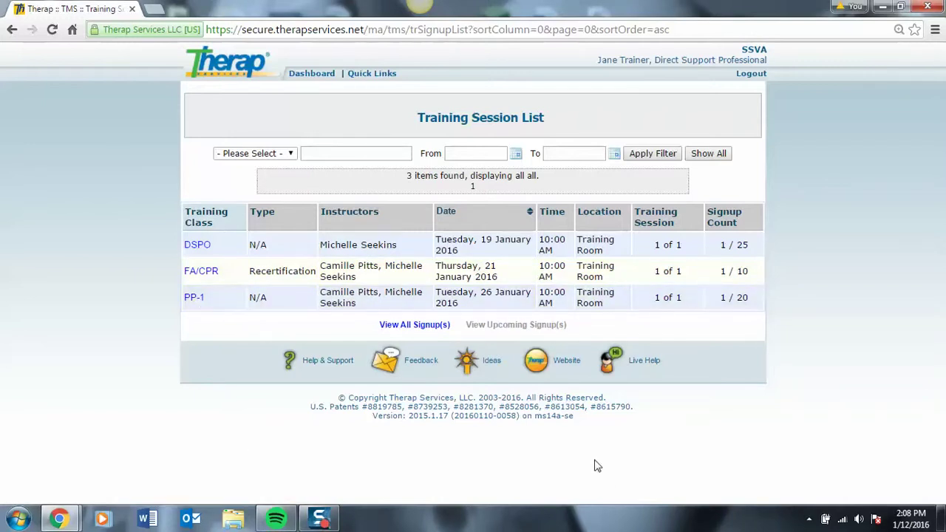
{"action": "left_click", "coordinate": [196, 245]}
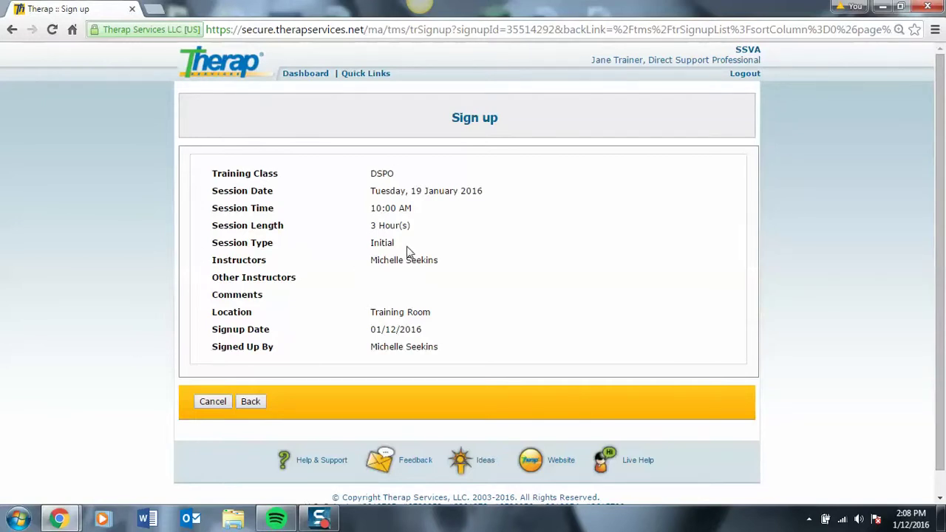
{"action": "left_click", "coordinate": [251, 401]}
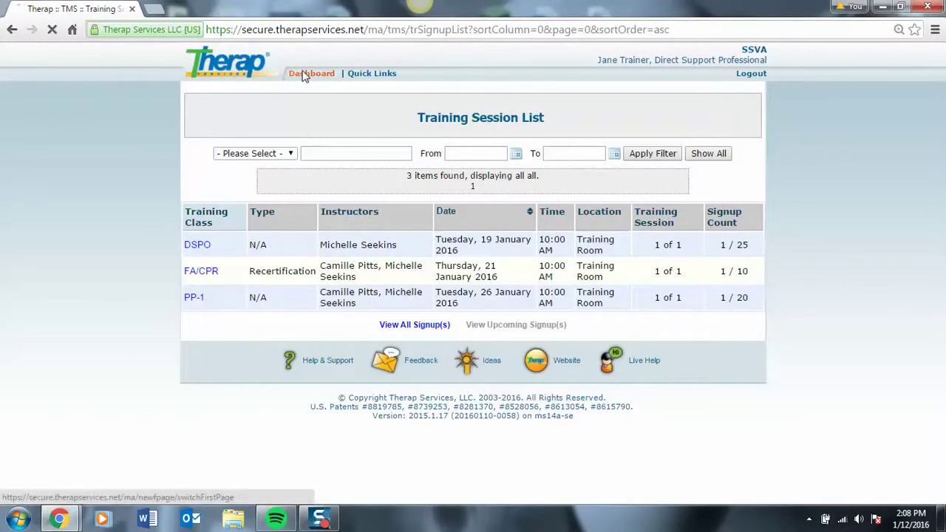
{"action": "left_click", "coordinate": [303, 75]}
Step: View the signed-up sessions again and check the details of the FA/CPR recertification sign-up
{"action": "mouse_move", "coordinate": [363, 71]}
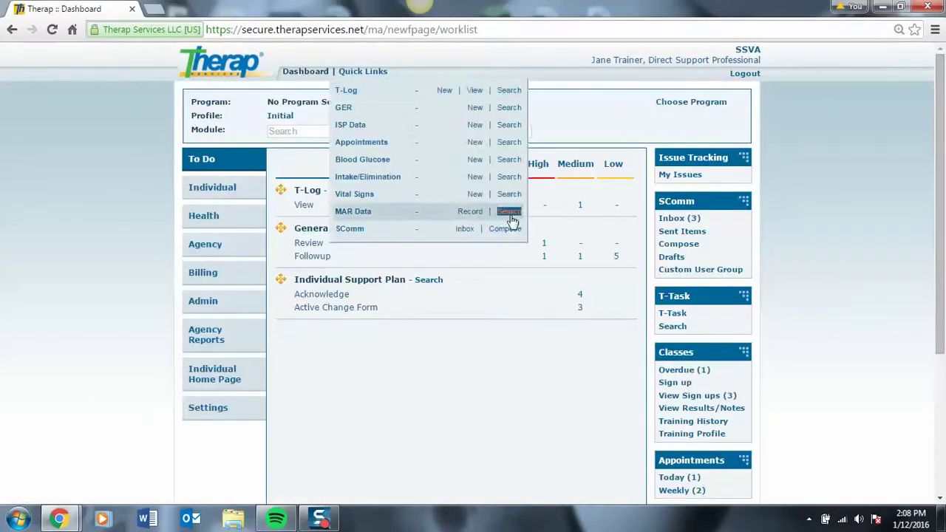
{"action": "left_click", "coordinate": [678, 397]}
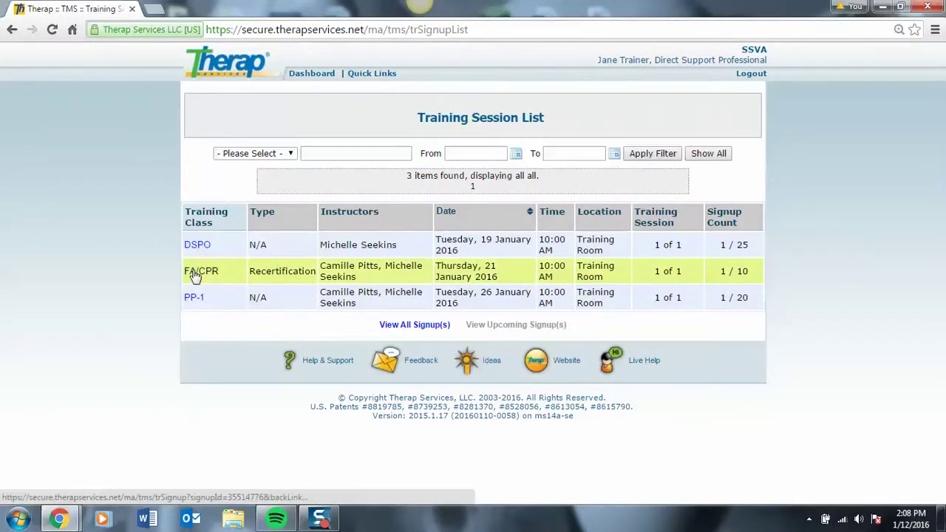
{"action": "left_click", "coordinate": [193, 274]}
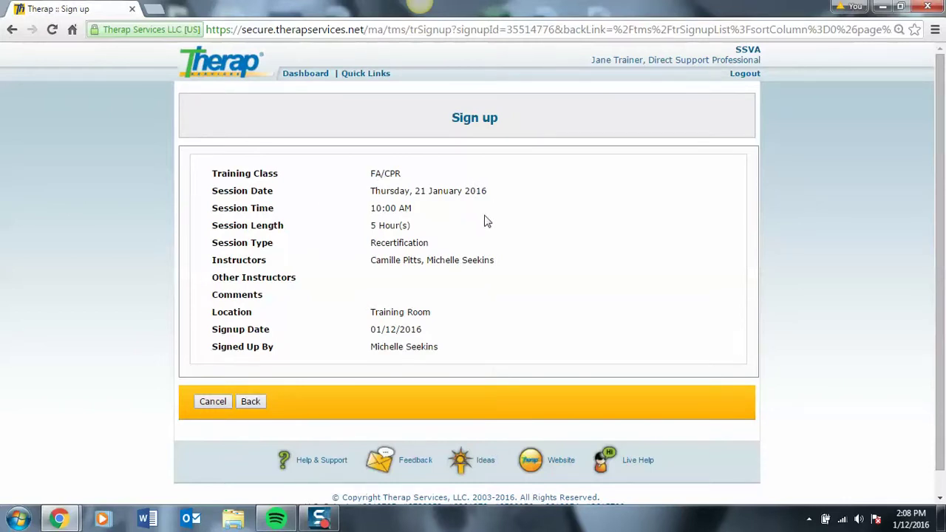
{"action": "left_click", "coordinate": [317, 76]}
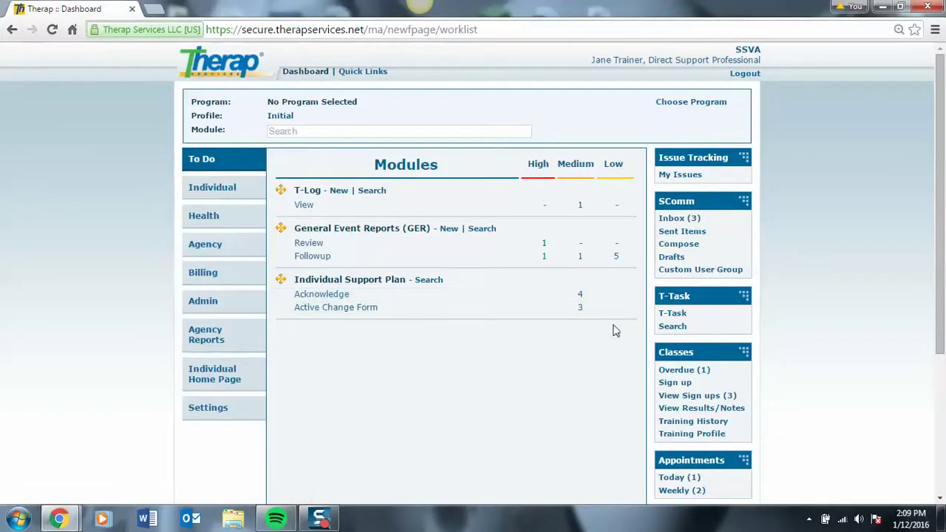
Step: Sign up for the FA/CPR recertification session on Wednesday, 27 January 2016 at 10:00 AM and return to the dashboard
{"action": "left_click", "coordinate": [686, 384]}
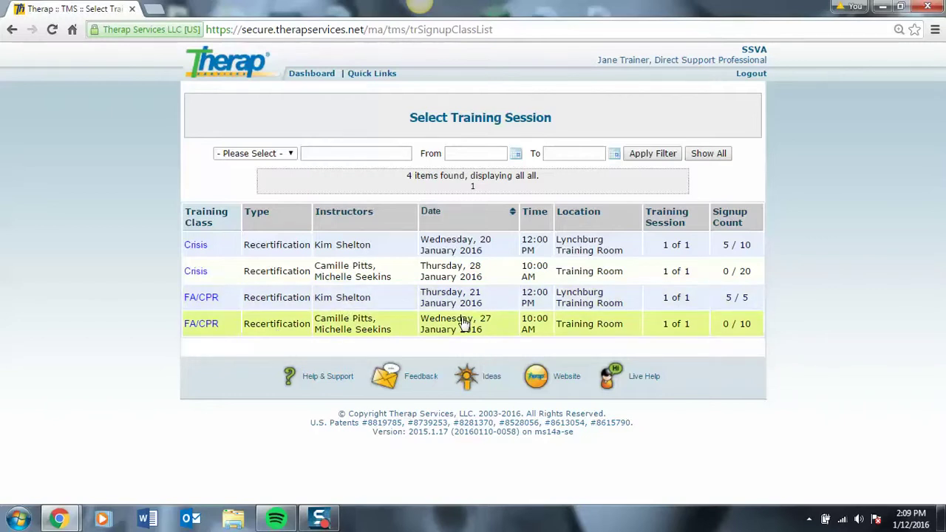
{"action": "left_click", "coordinate": [193, 329]}
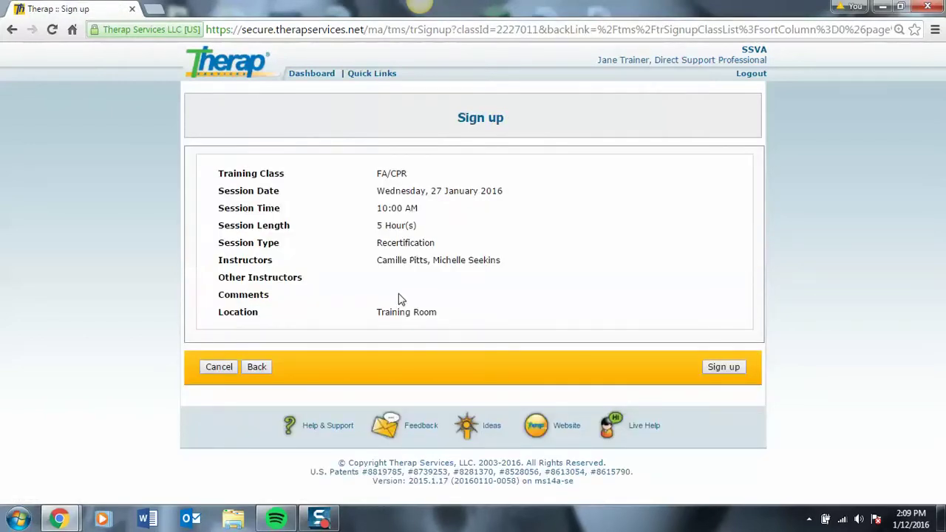
{"action": "left_click", "coordinate": [716, 367]}
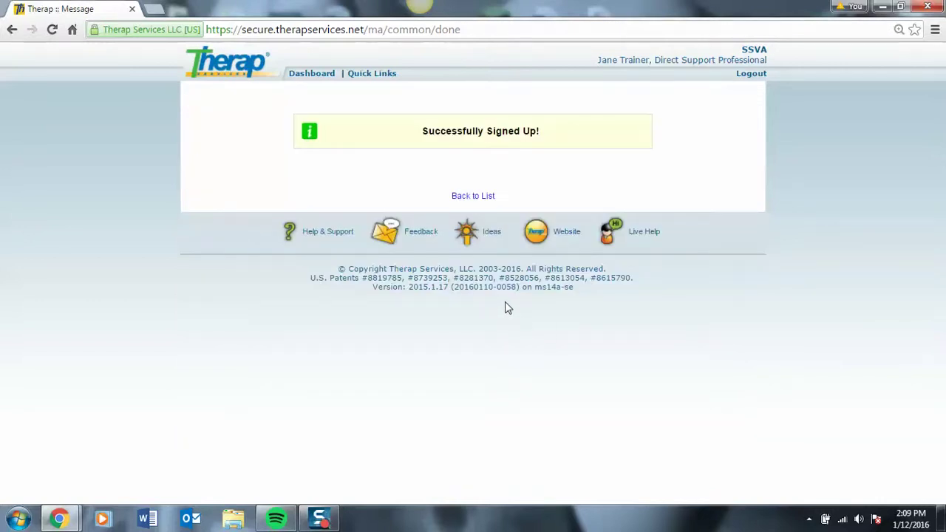
{"action": "left_click", "coordinate": [308, 75]}
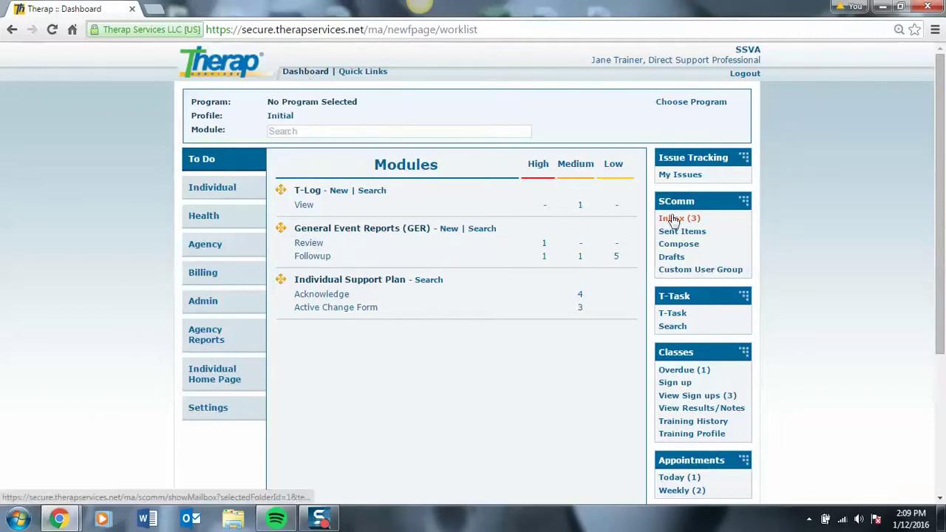
Step: Compose a General SComm message and add the Employee Development Coordinator as its recipient
{"action": "left_click", "coordinate": [678, 247]}
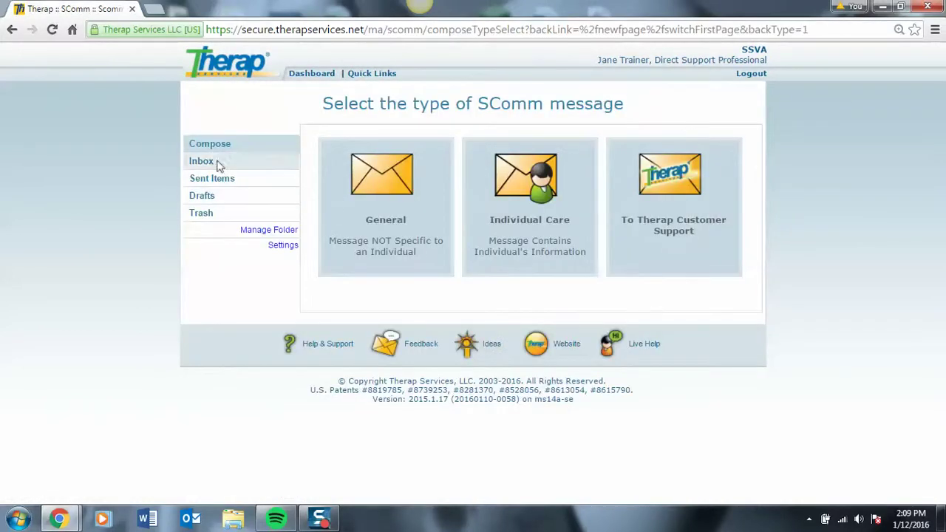
{"action": "left_click", "coordinate": [394, 186]}
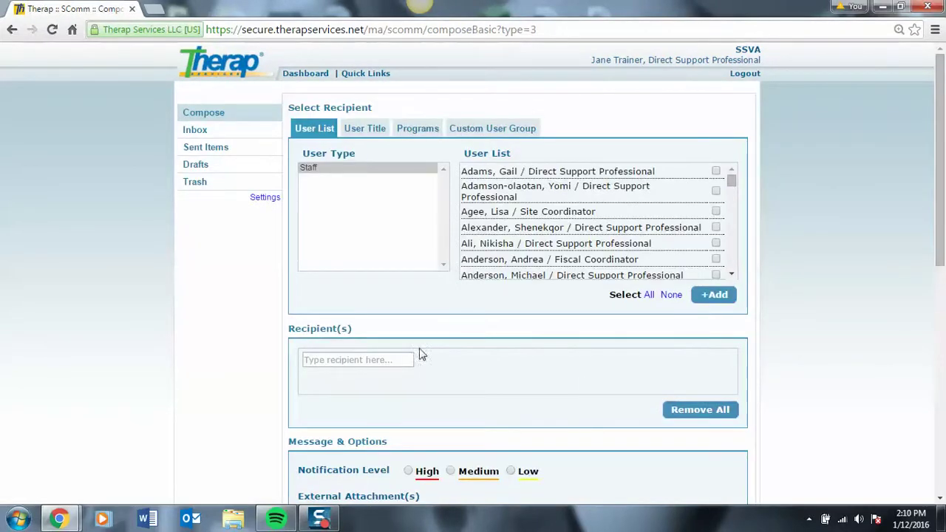
{"action": "left_click", "coordinate": [373, 362]}
{"action": "type", "text": "mi"}
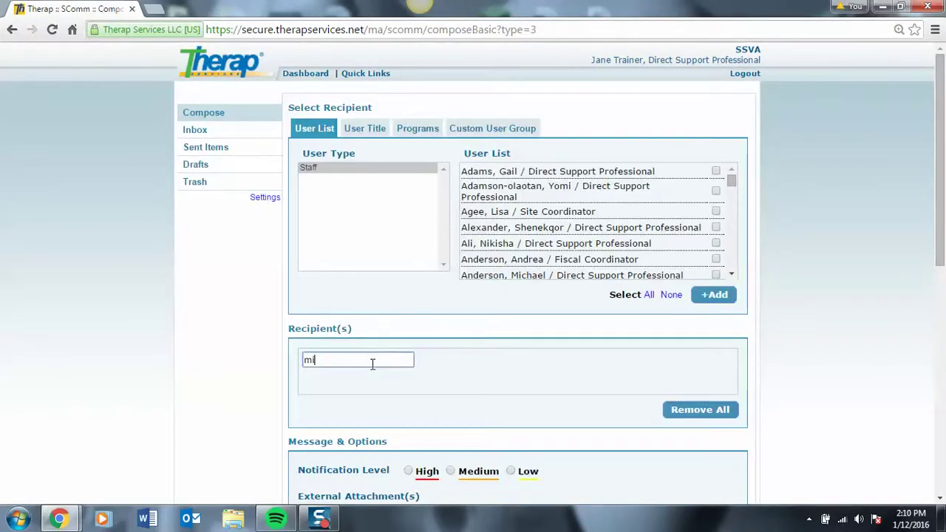
{"action": "type", "text": "ch"}
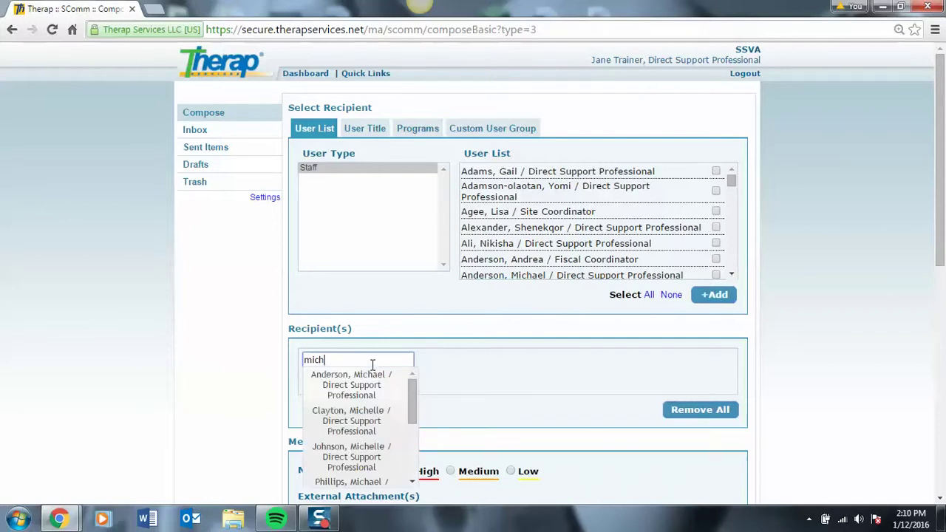
{"action": "type", "text": "elle / Employ"}
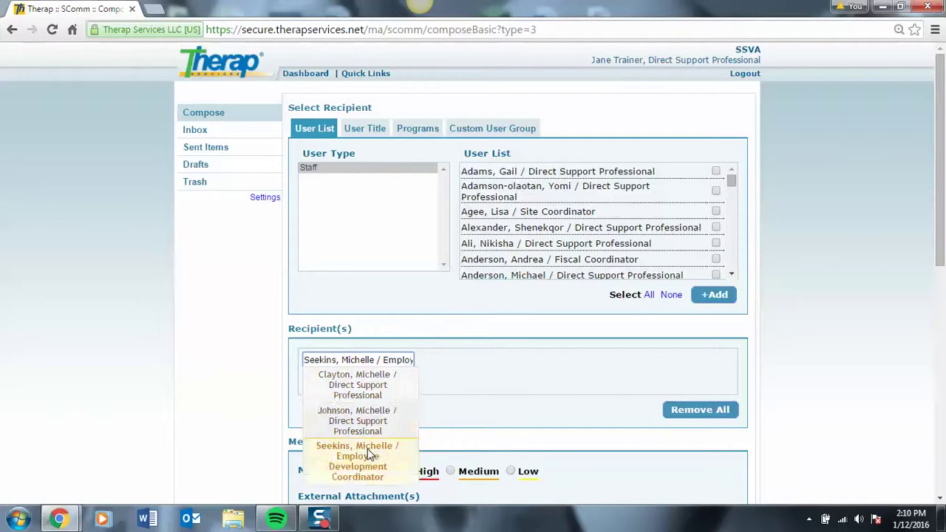
{"action": "left_click", "coordinate": [367, 455]}
Step: Set the notification level to Low, enter the subject "need to re-schedule my class", and write the request to move CPR from 1/21/16 to 1/27/16
{"action": "left_click", "coordinate": [940, 500]}
{"action": "scroll", "coordinate": [940, 500], "scroll_direction": "down", "scroll_amount": 3}
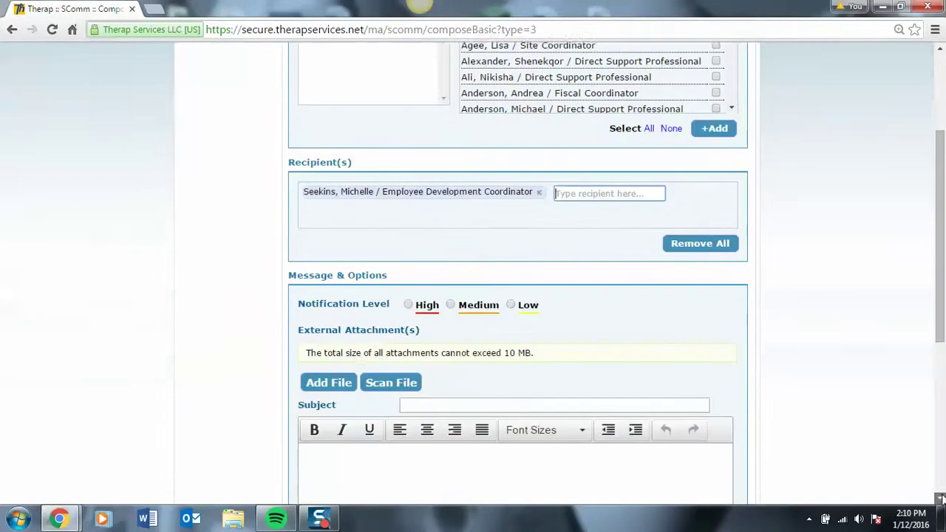
{"action": "left_click", "coordinate": [512, 249]}
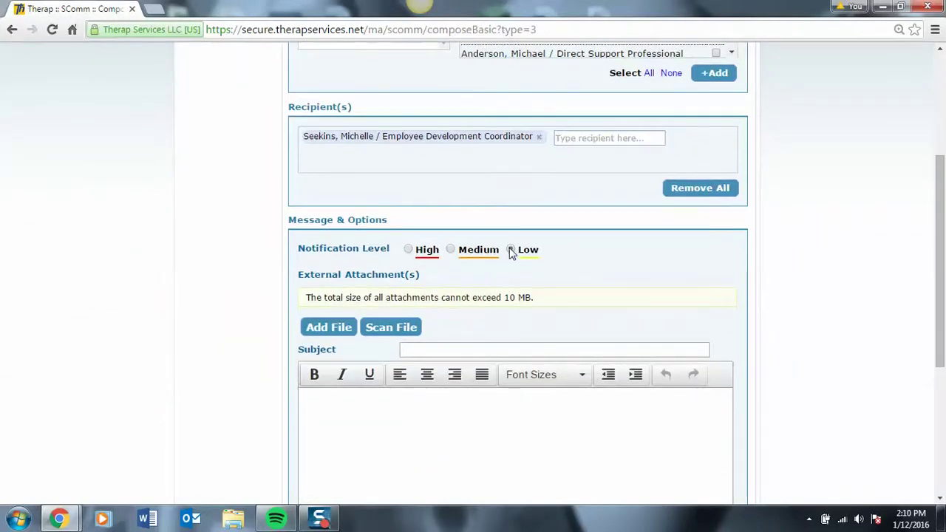
{"action": "left_click", "coordinate": [504, 349]}
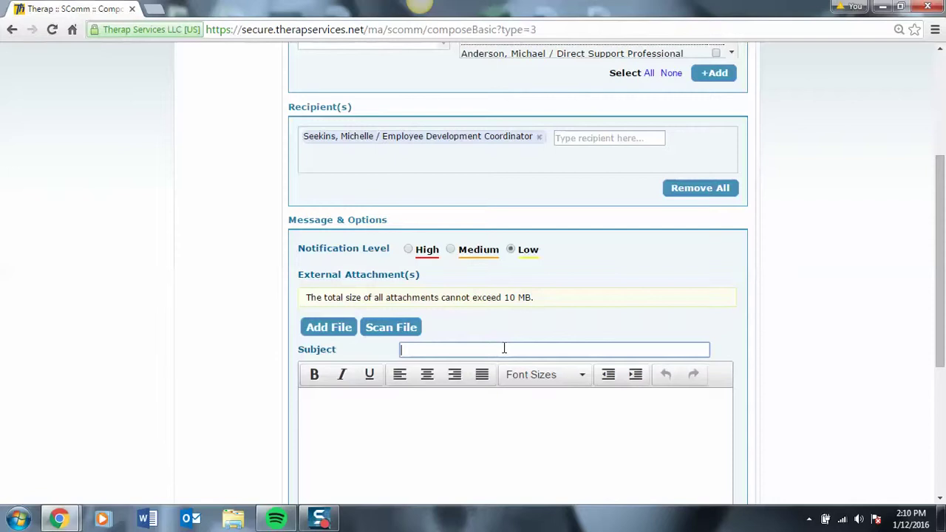
{"action": "type", "text": "need to re-schedule "}
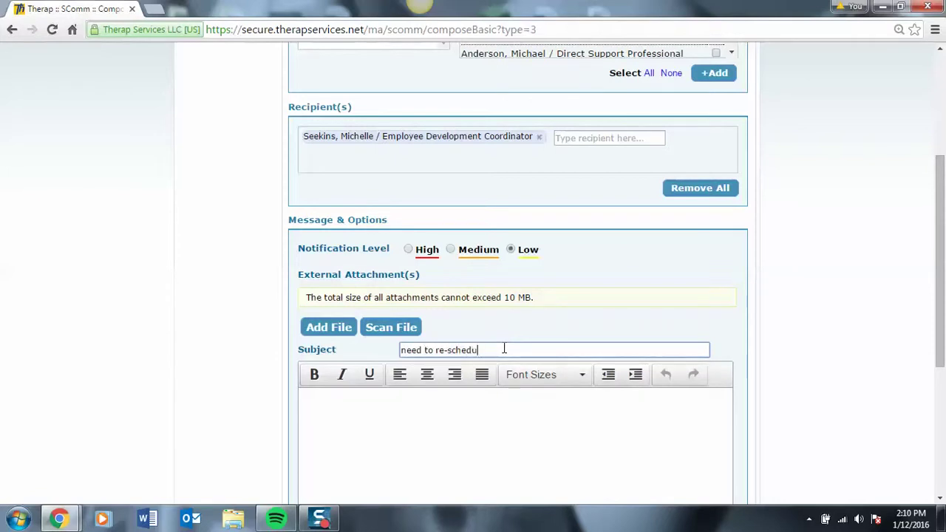
{"action": "type", "text": "my class"}
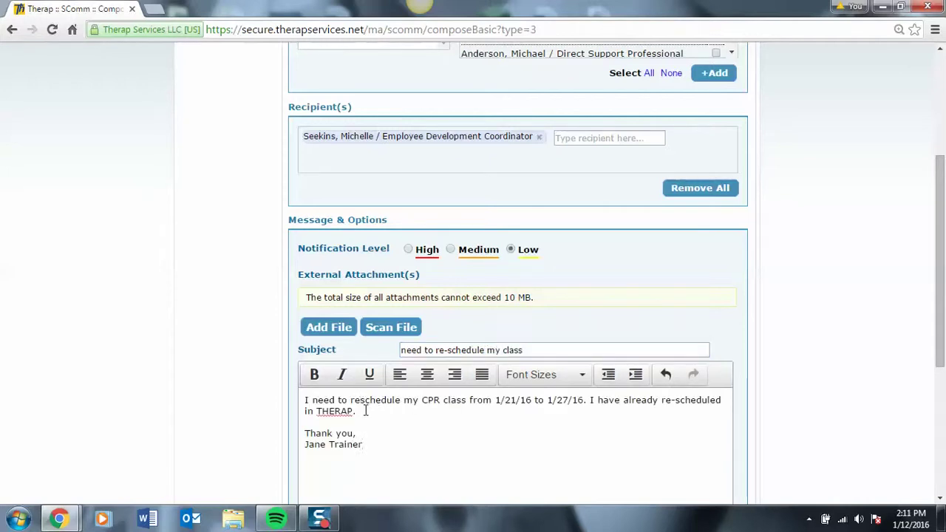
Step: Correct "reschedule" to "re-schedule" in the message body, send the message, and return to the dashboard
{"action": "type", "text": "-"}
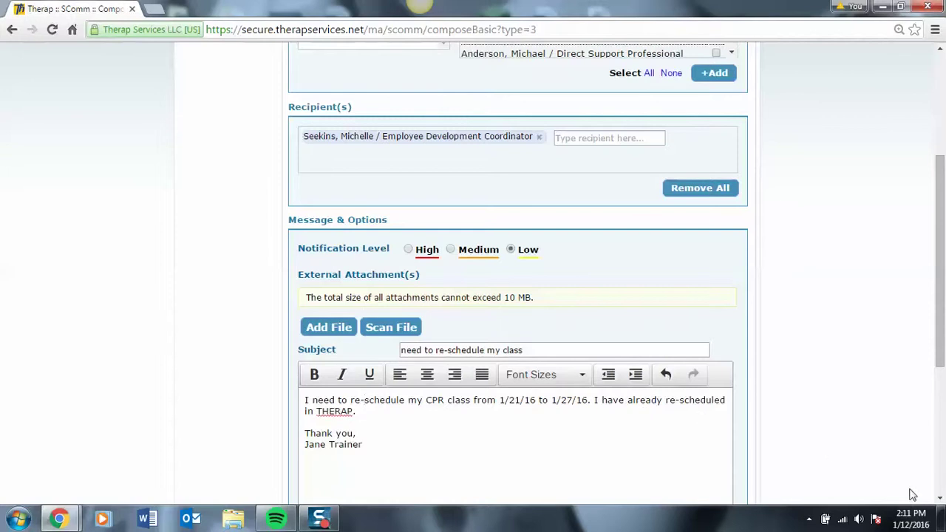
{"action": "scroll", "coordinate": [935, 499], "scroll_direction": "down", "scroll_amount": 4}
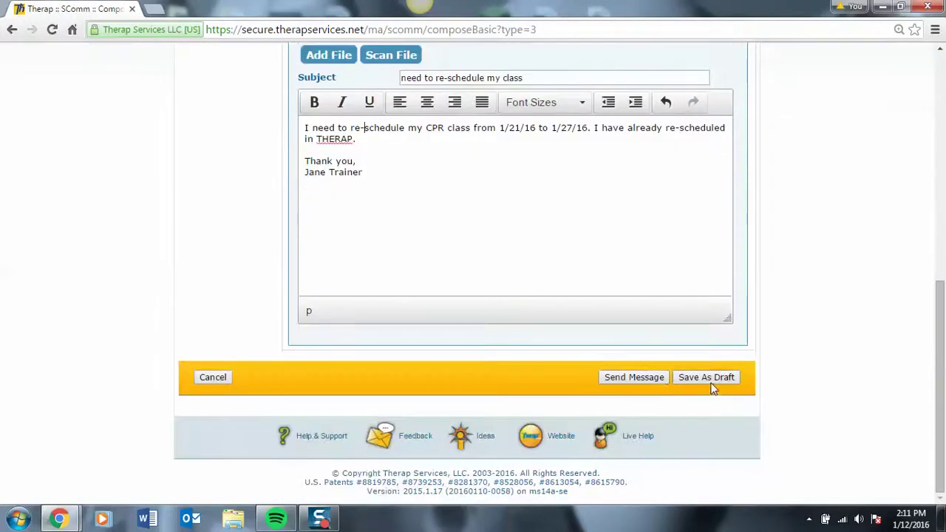
{"action": "left_click", "coordinate": [635, 378]}
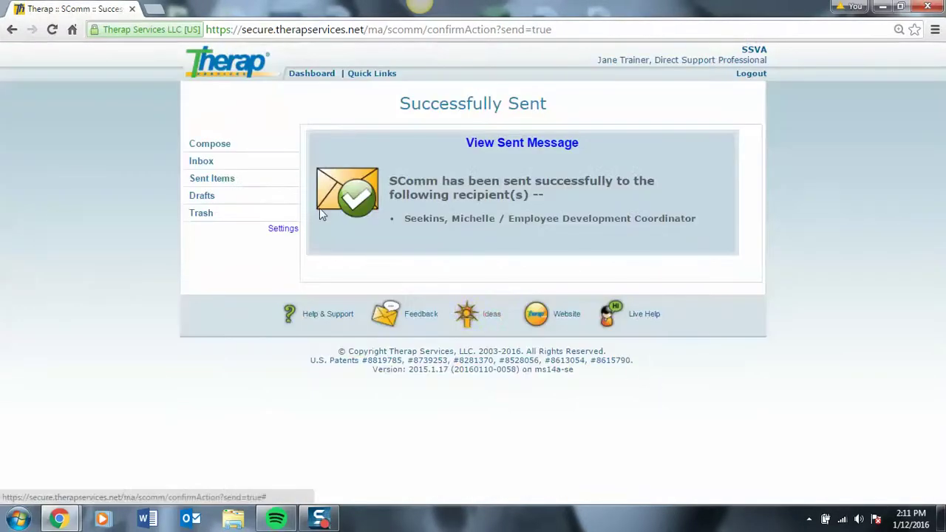
{"action": "left_click", "coordinate": [313, 76]}
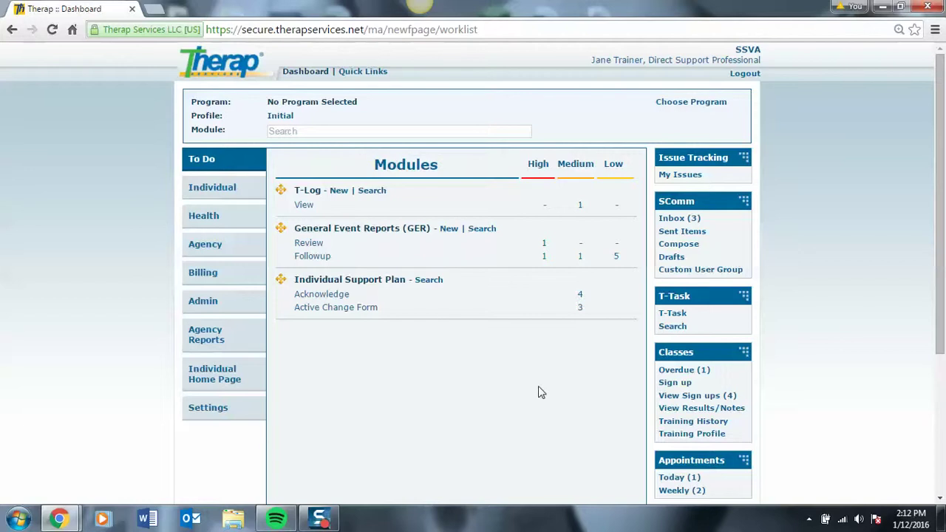
Step: View the results and notes for the 2 December 2015 Crisis session and read its attached file "Crisi Attendance sheet.PDF"
{"action": "left_click", "coordinate": [675, 411]}
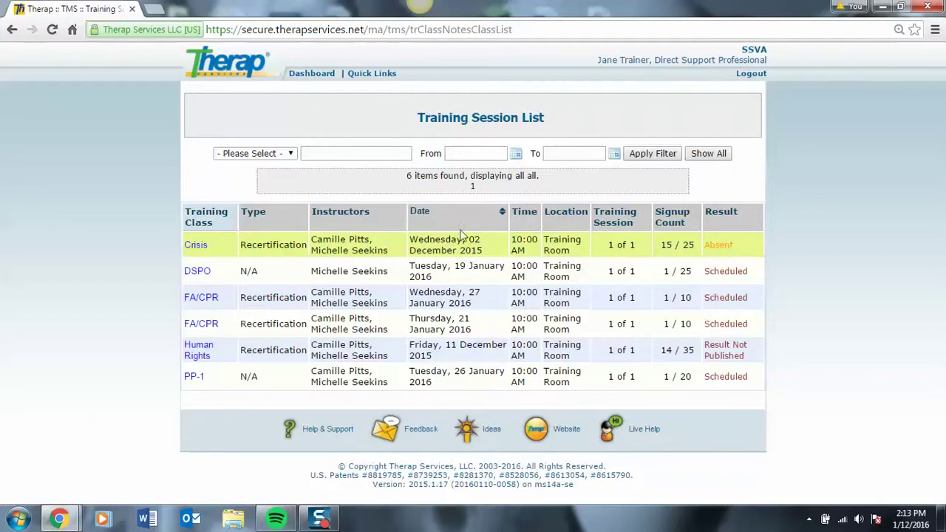
{"action": "left_click", "coordinate": [191, 248]}
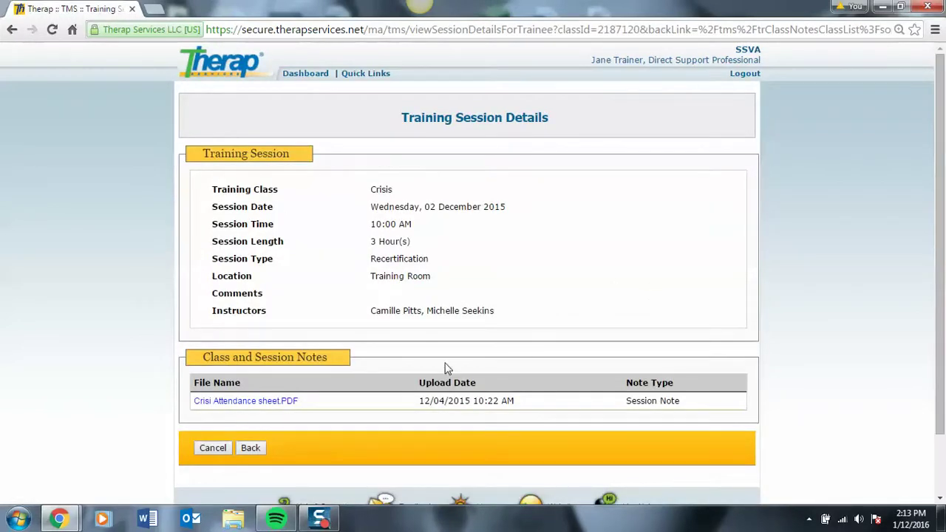
{"action": "left_click", "coordinate": [240, 404]}
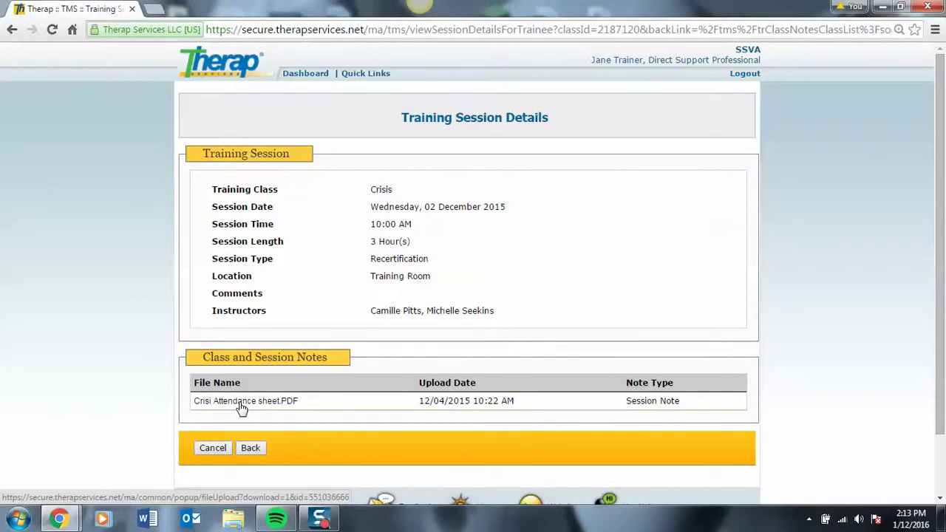
{"action": "left_click", "coordinate": [81, 490]}
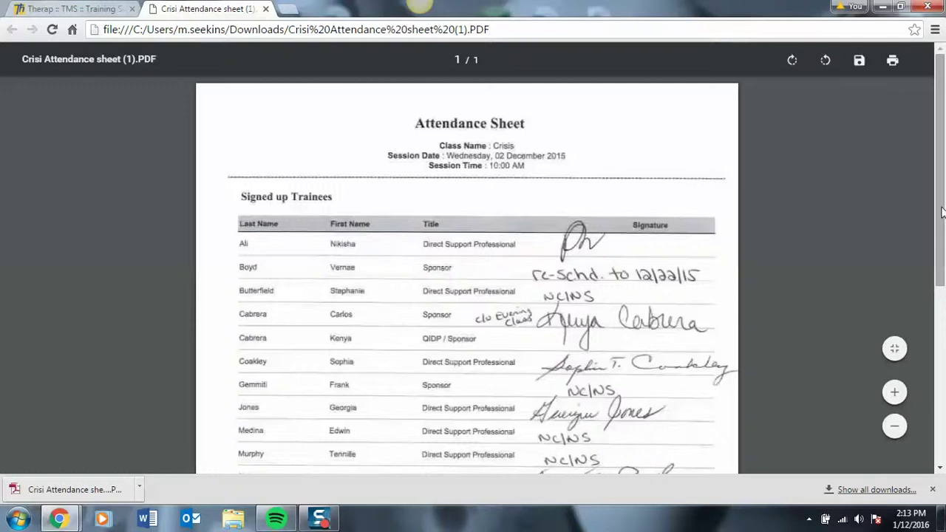
{"action": "left_click_drag", "start_coordinate": [942, 213], "coordinate": [944, 290]}
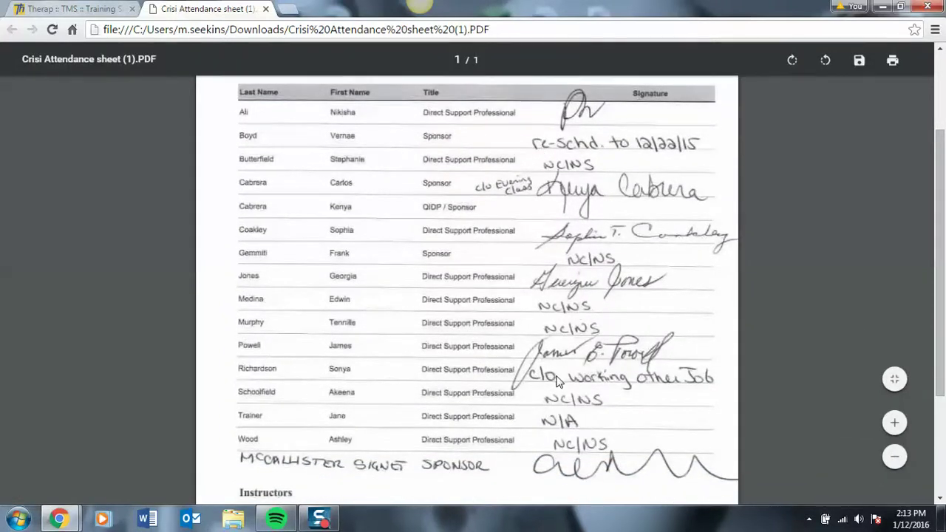
Step: Close the attendance sheet, check the result status of each class in the results and notes list, and return to the dashboard
{"action": "left_click", "coordinate": [263, 8]}
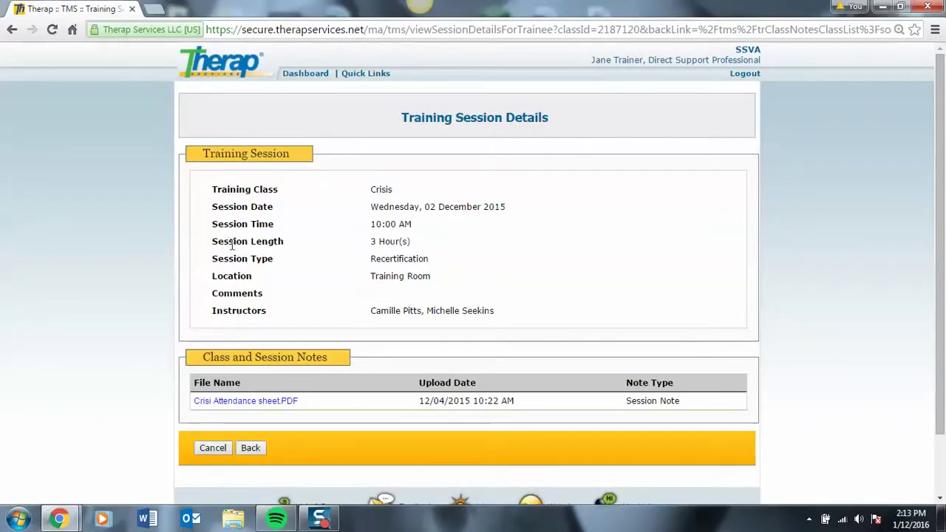
{"action": "left_click", "coordinate": [298, 75]}
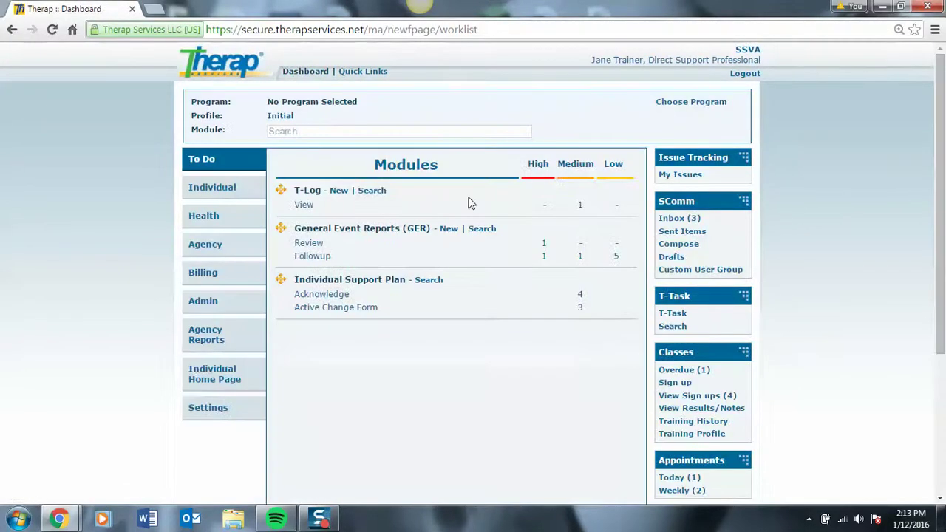
{"action": "left_click", "coordinate": [689, 413]}
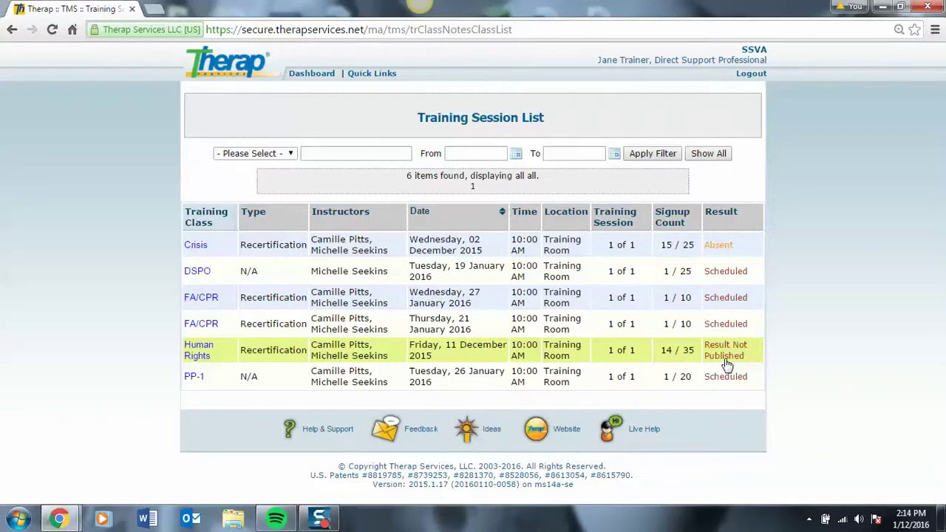
{"action": "left_click", "coordinate": [311, 74]}
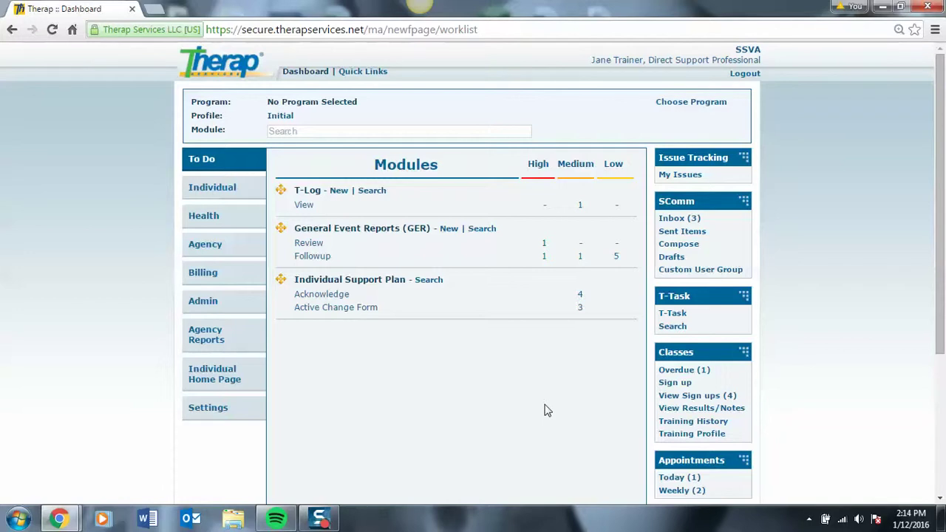
Step: View the training history to check the certification and expiry dates of completed classes, and return to the dashboard
{"action": "left_click", "coordinate": [684, 424]}
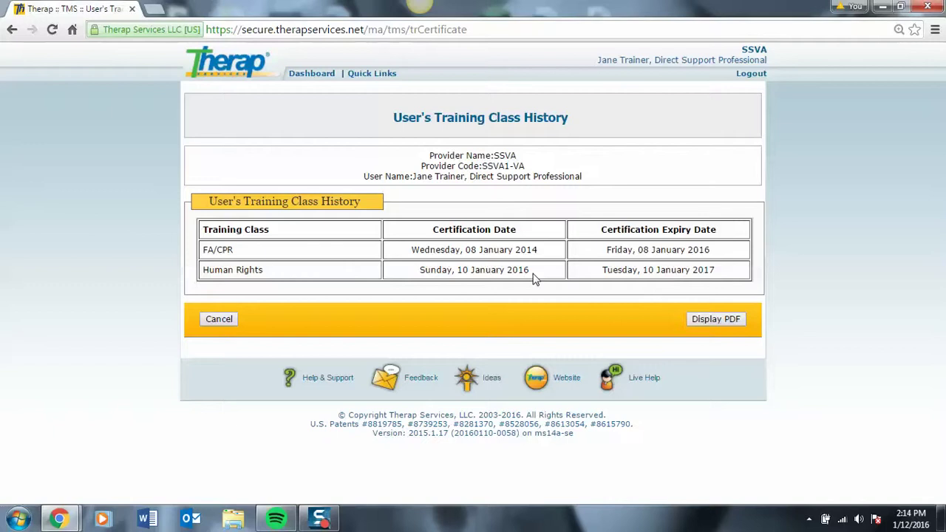
{"action": "left_click", "coordinate": [311, 76]}
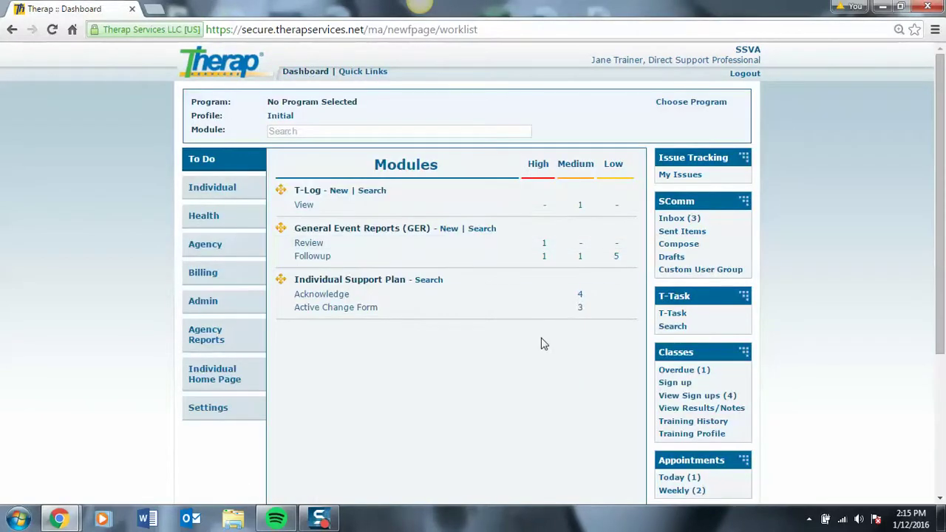
Step: Open the training profile and examine the certification dates and due status of all assigned training classes
{"action": "left_click", "coordinate": [673, 437]}
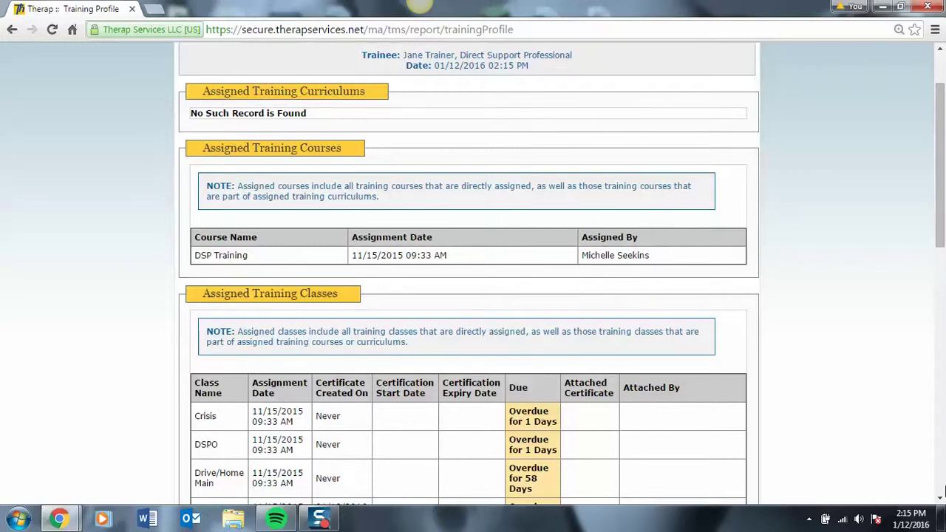
{"action": "left_click", "coordinate": [942, 500]}
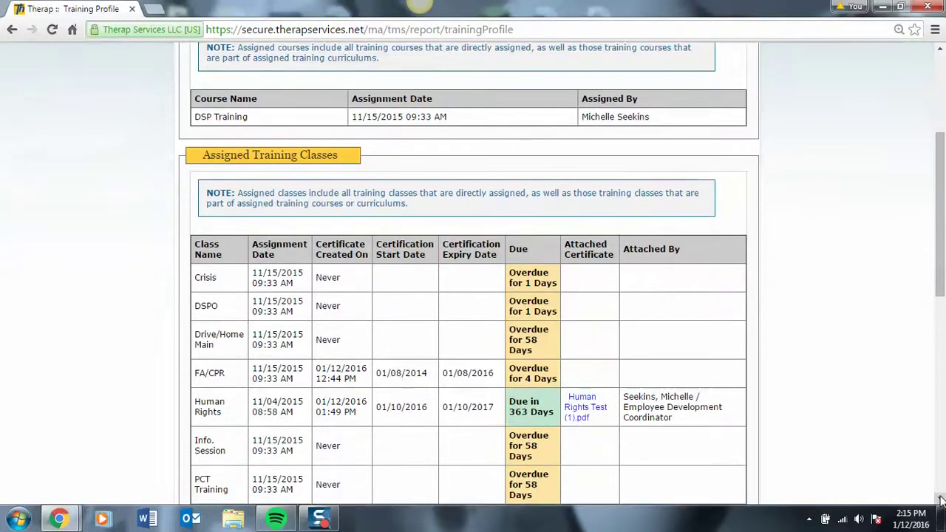
{"action": "left_click", "coordinate": [941, 500]}
{"action": "left_click", "coordinate": [942, 500]}
{"action": "left_click", "coordinate": [941, 501]}
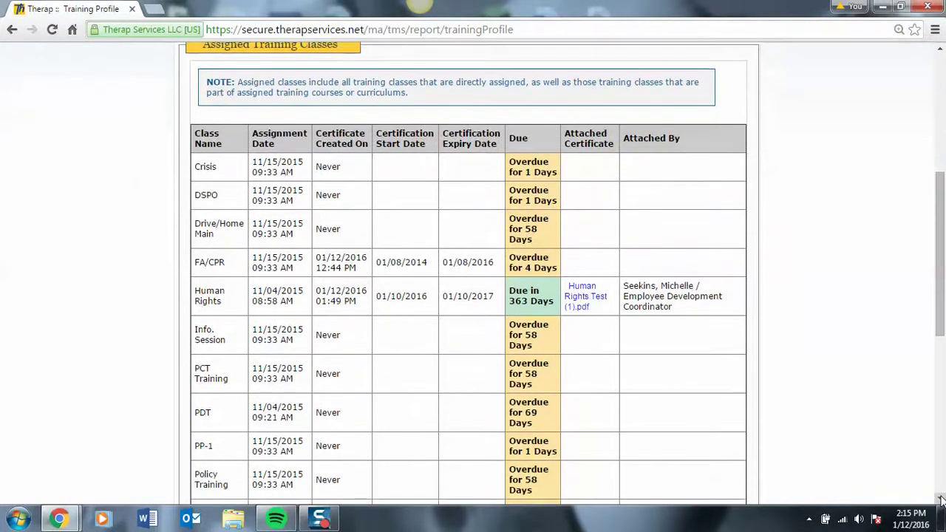
{"action": "left_click", "coordinate": [941, 500]}
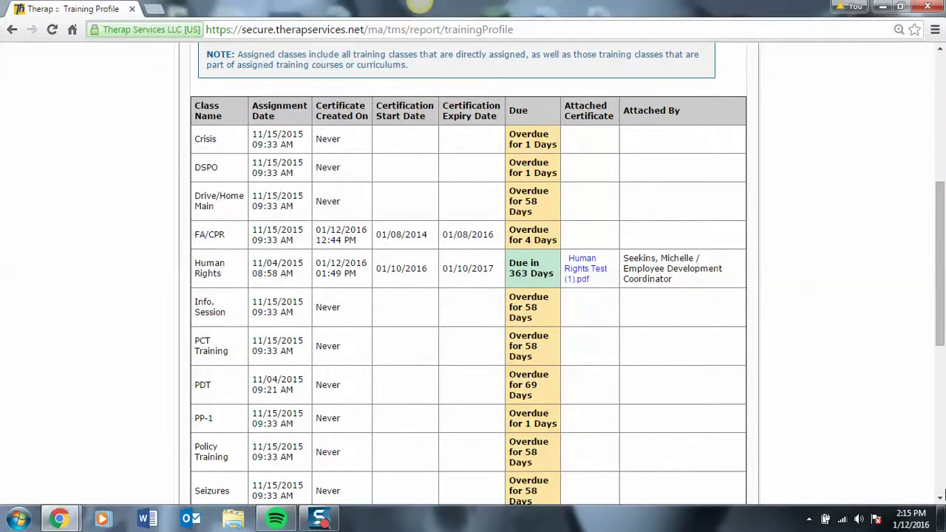
{"action": "left_click", "coordinate": [941, 500]}
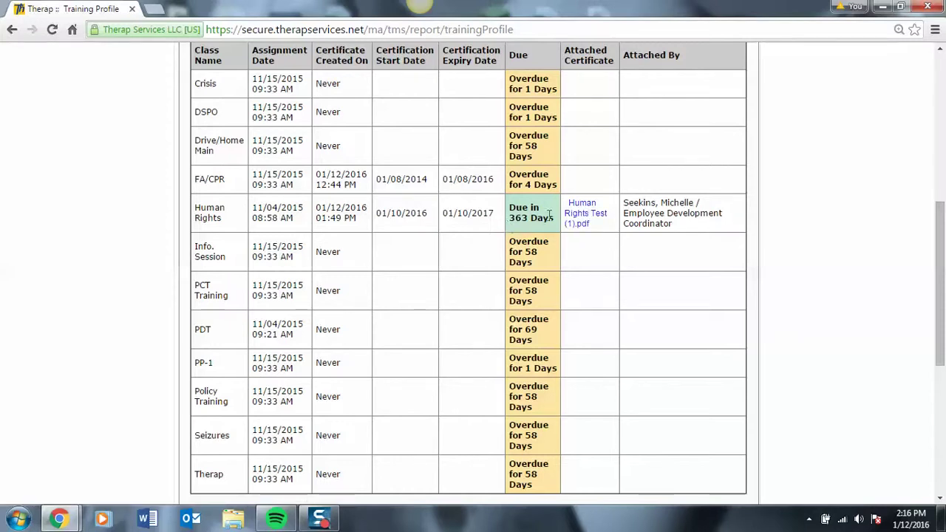
Step: Download the certificate "Human Rights Test (1).pdf" attached to the Human Rights class, read it, and close it
{"action": "left_click", "coordinate": [579, 216]}
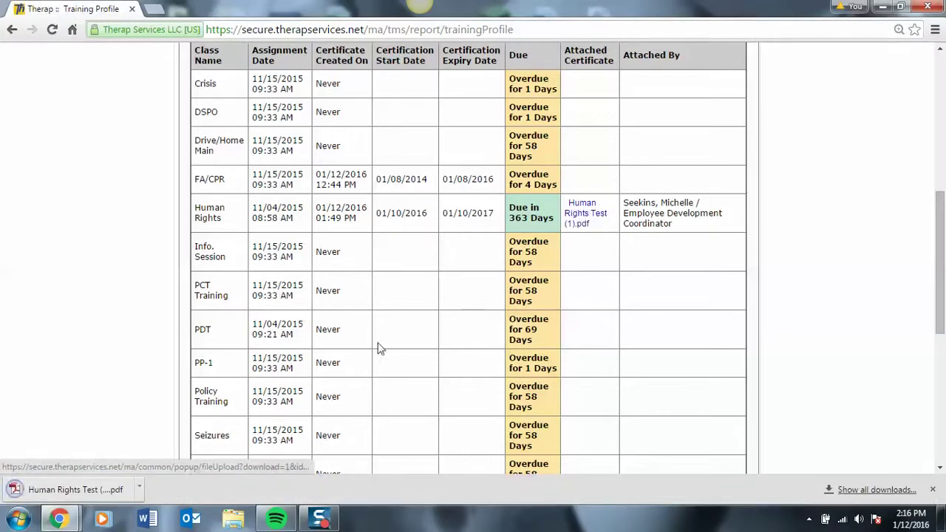
{"action": "left_click", "coordinate": [99, 491]}
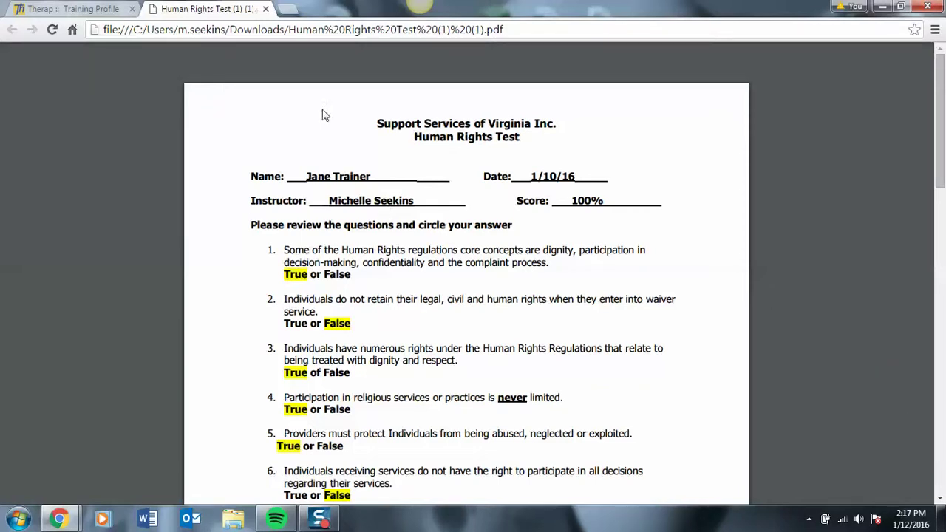
{"action": "left_click", "coordinate": [265, 8]}
Step: Review the upcoming training sessions in the training profile and return to the dashboard
{"action": "left_click_drag", "start_coordinate": [941, 294], "coordinate": [943, 399]}
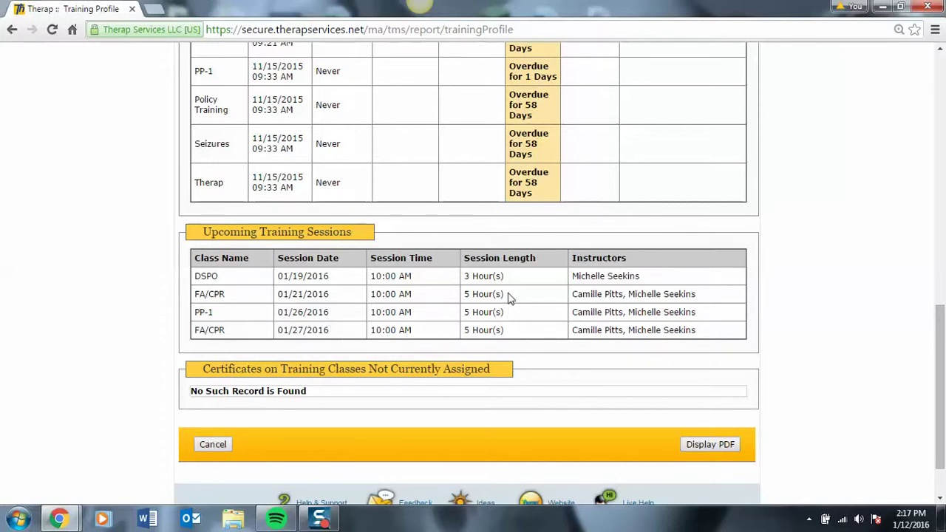
{"action": "left_click_drag", "start_coordinate": [942, 329], "coordinate": [941, 76]}
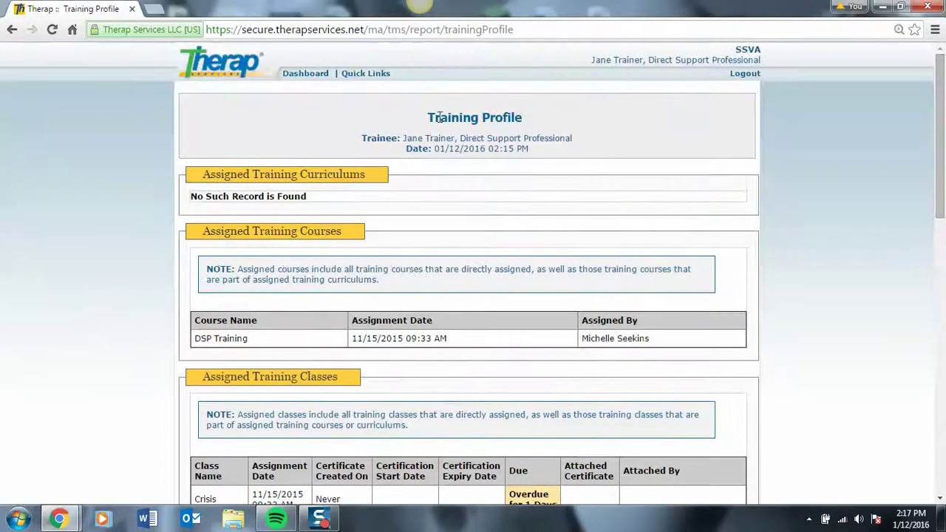
{"action": "left_click", "coordinate": [309, 77]}
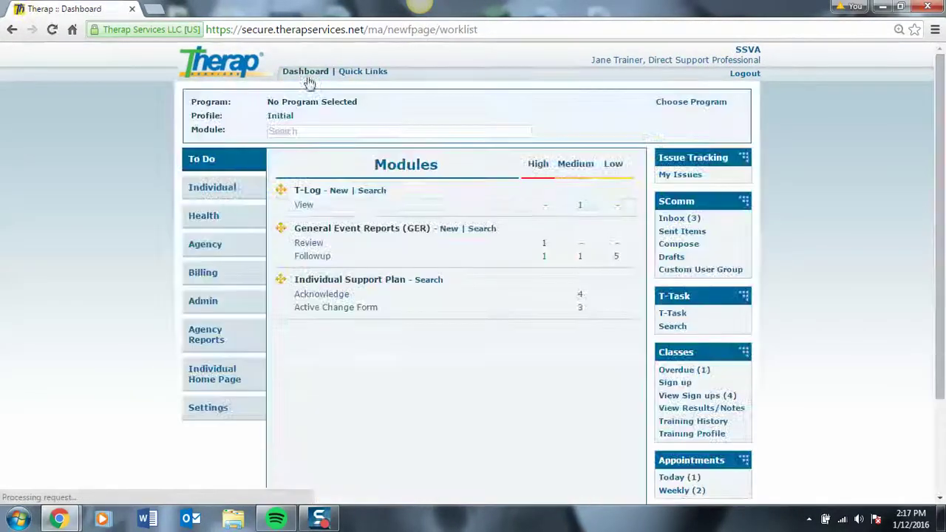